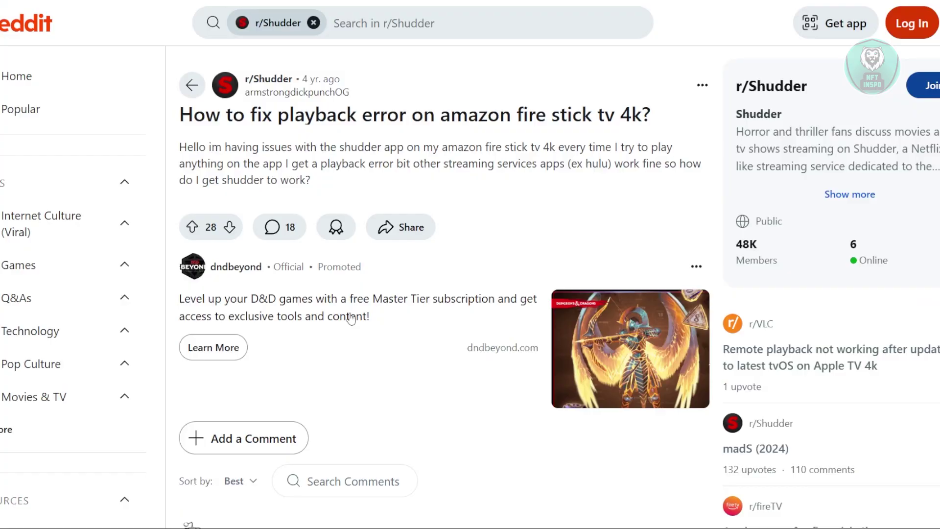
scroll(351, 390, down, 5)
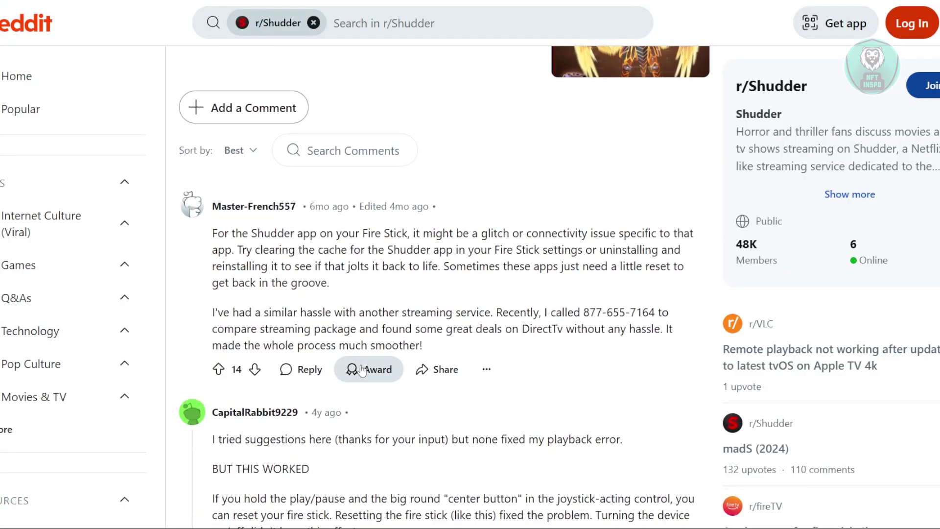
scroll(364, 371, down, 2)
scroll(364, 371, down, 1)
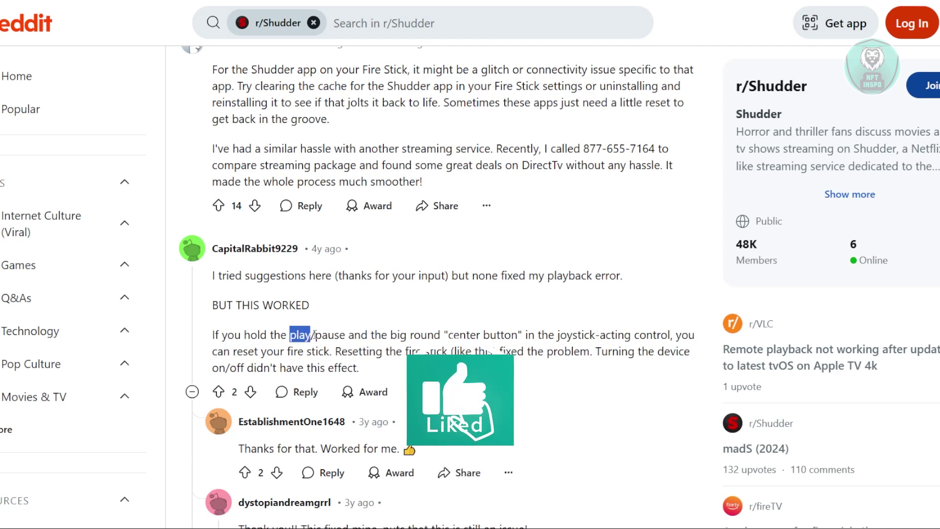
drag(290, 335, 322, 335)
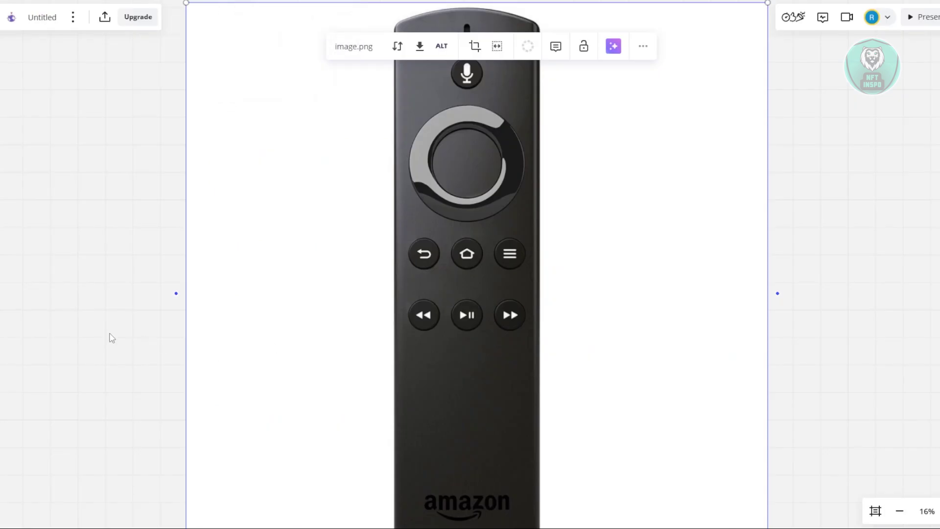
Draw green freehand loops around the remote's play/pause button and center navigation ring
click(91, 342)
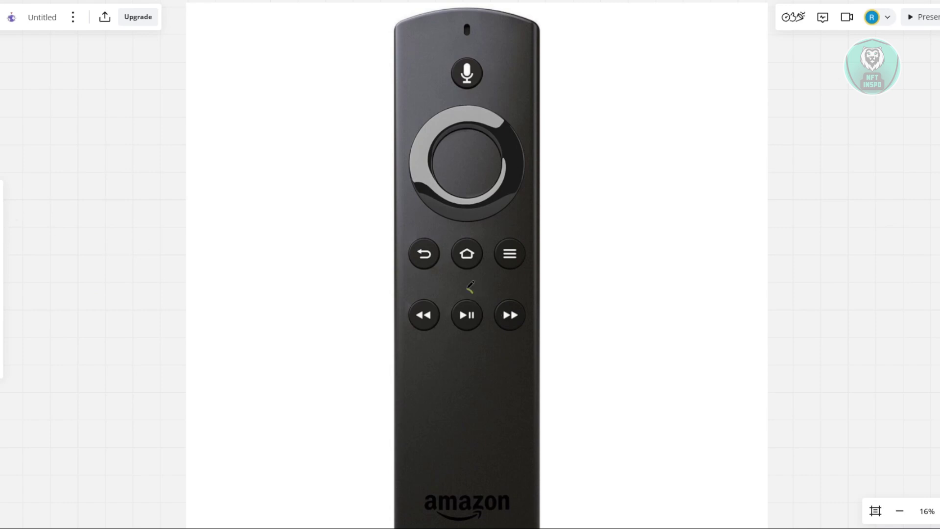
mouse_move(472, 290)
mouse_down()
mouse_move(491, 337)
mouse_move(465, 286)
mouse_up()
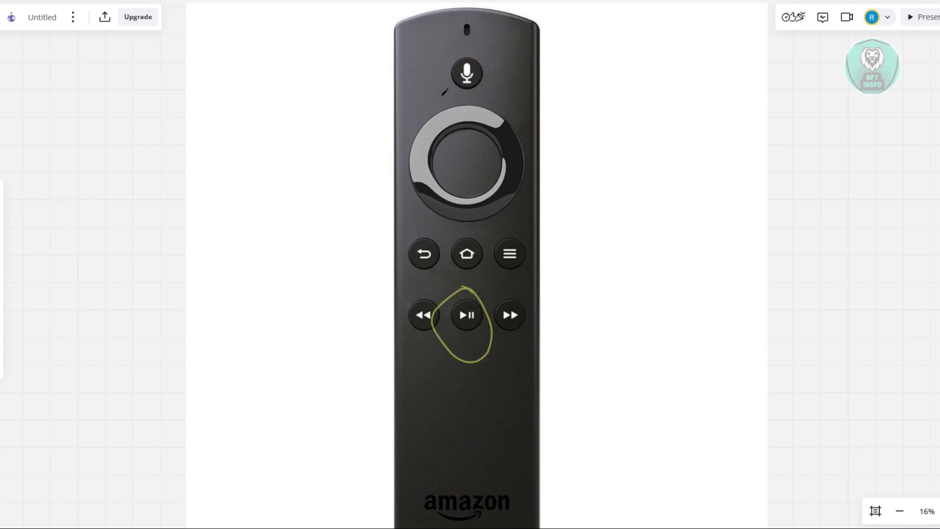
mouse_move(430, 97)
mouse_down()
mouse_move(479, 200)
mouse_move(430, 95)
mouse_up()
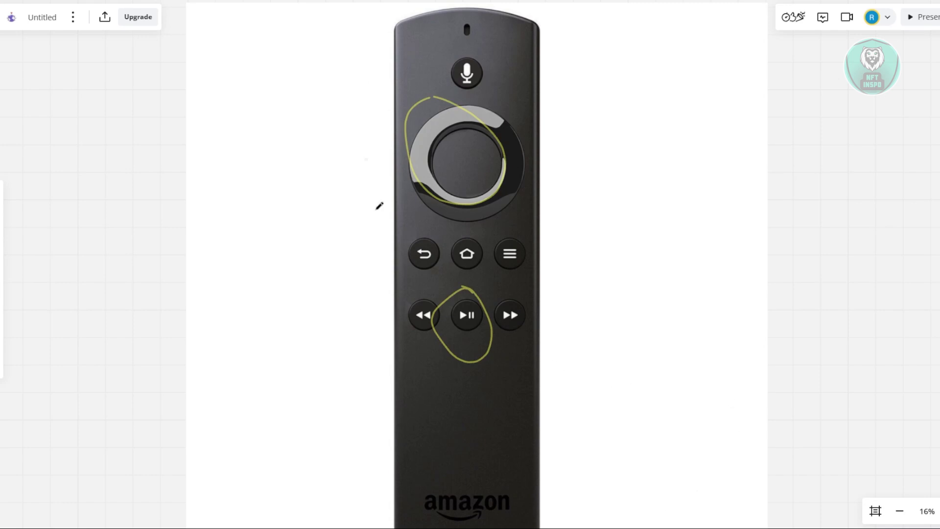